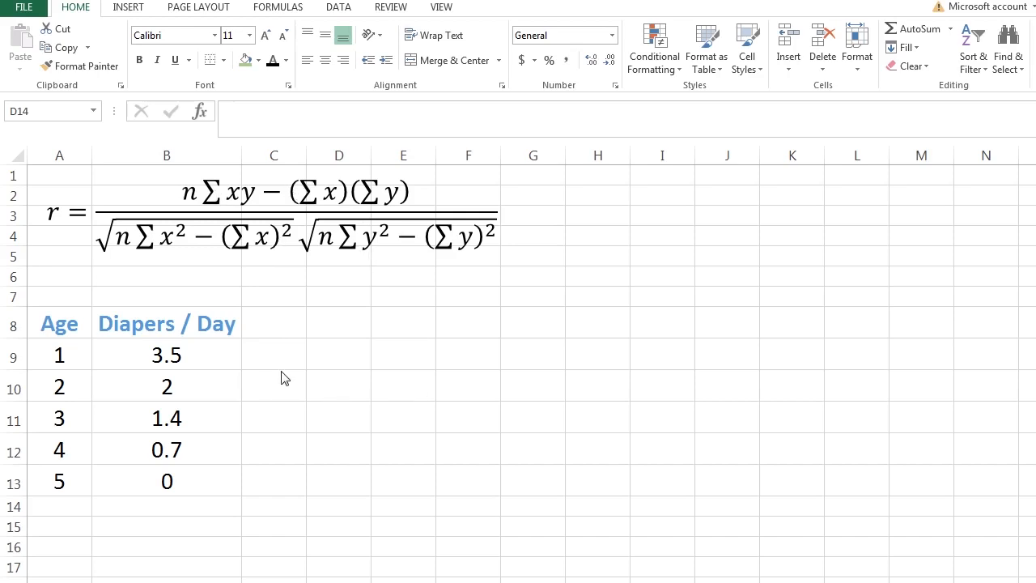
- Insert a scatter chart of the age and diaper values in A9:B13 and place it beside the formula, over columns G to N
{"action": "left_click", "coordinate": [53, 353]}
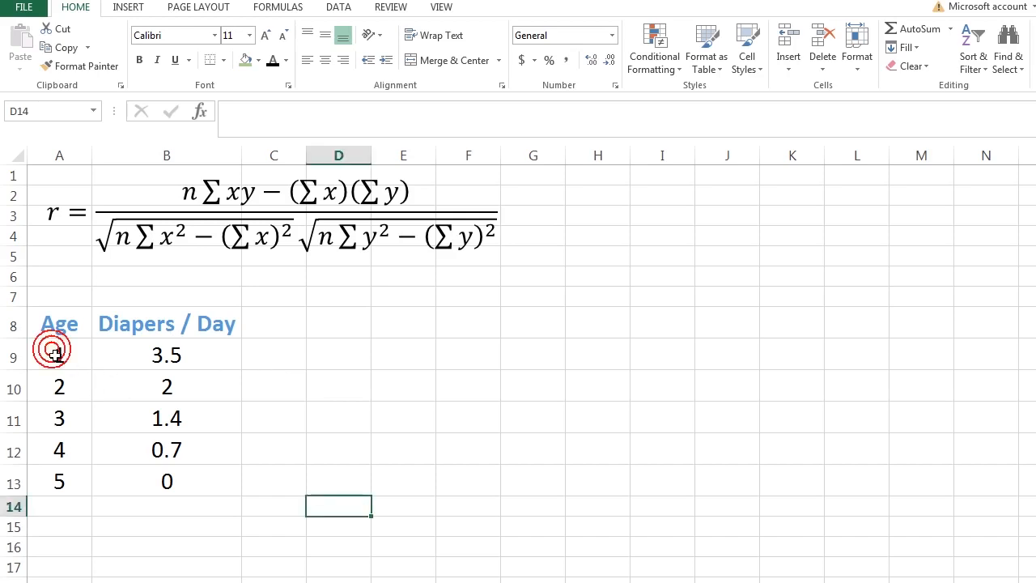
{"action": "left_click_drag", "start_coordinate": [47, 353], "coordinate": [164, 482]}
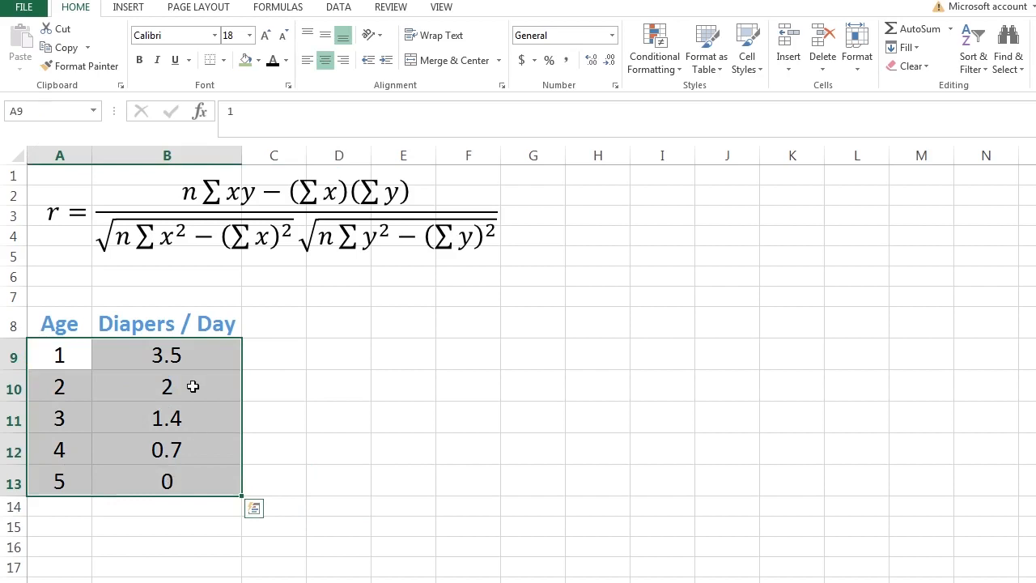
{"action": "left_click", "coordinate": [125, 9]}
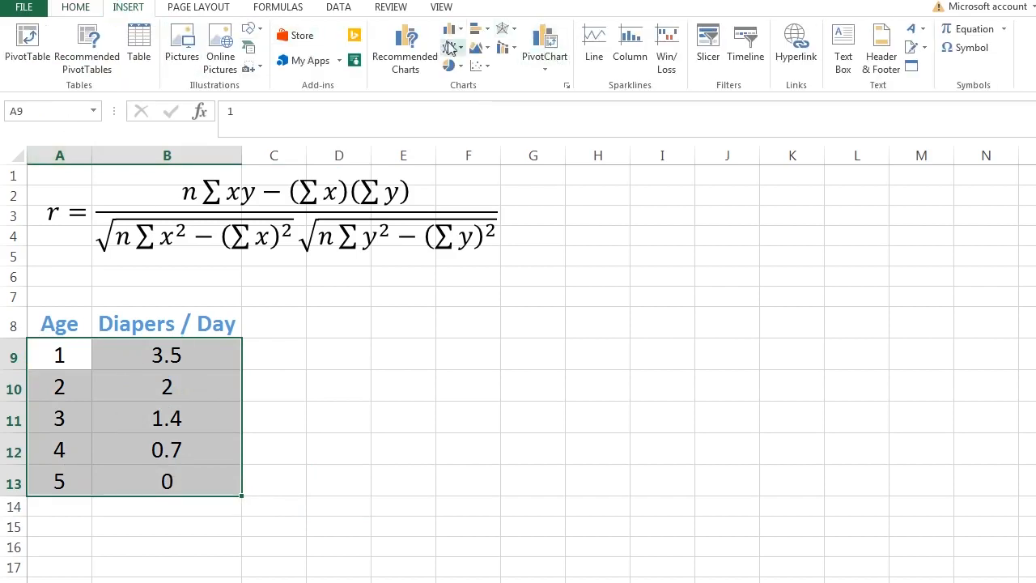
{"action": "left_click", "coordinate": [479, 68]}
{"action": "left_click", "coordinate": [487, 117]}
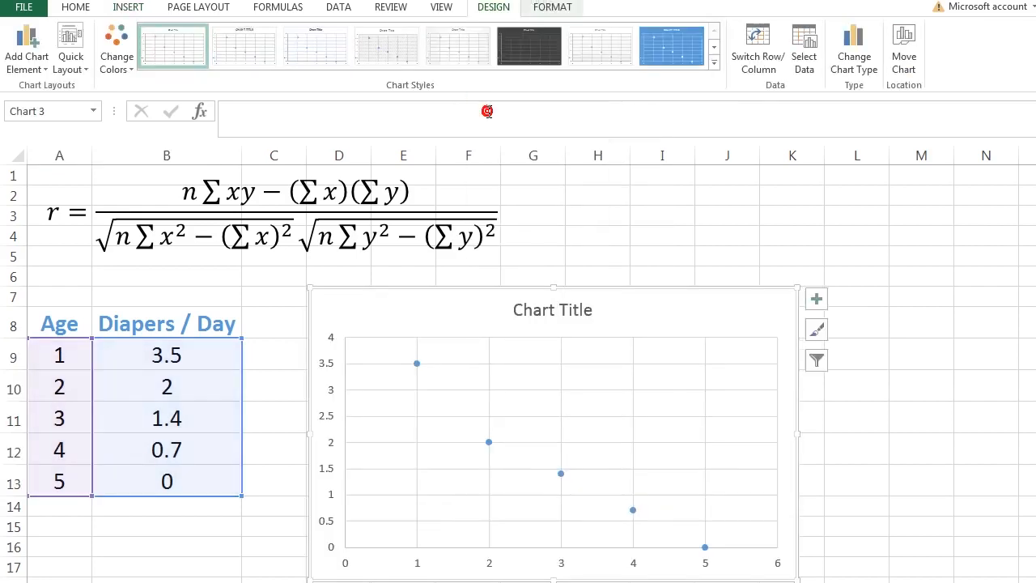
{"action": "mouse_move", "coordinate": [779, 329]}
{"action": "left_mouse_down"}
{"action": "mouse_move", "coordinate": [793, 307]}
{"action": "mouse_move", "coordinate": [996, 215]}
{"action": "mouse_move", "coordinate": [974, 208]}
{"action": "left_mouse_up"}
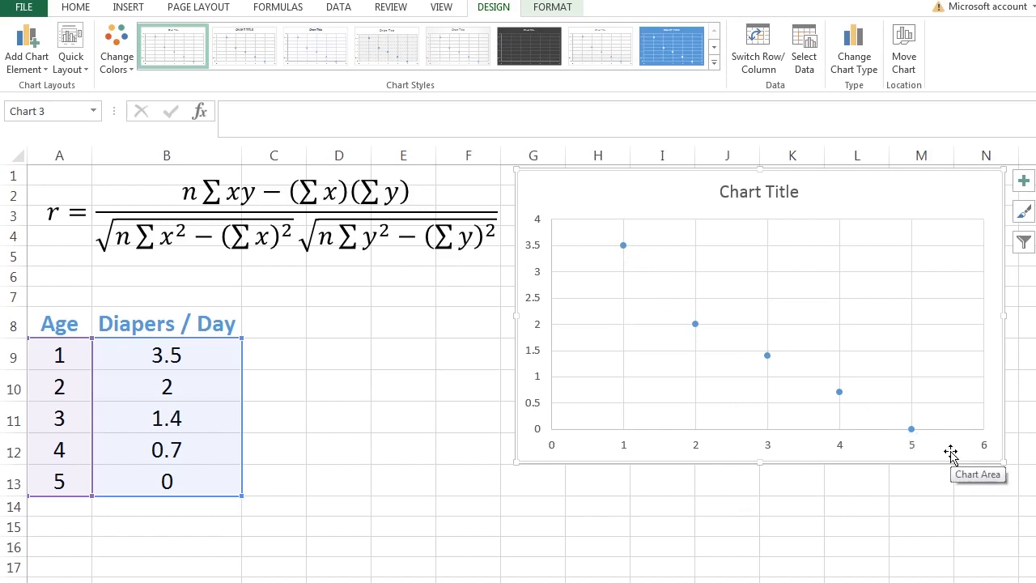
{"action": "left_click", "coordinate": [692, 527]}
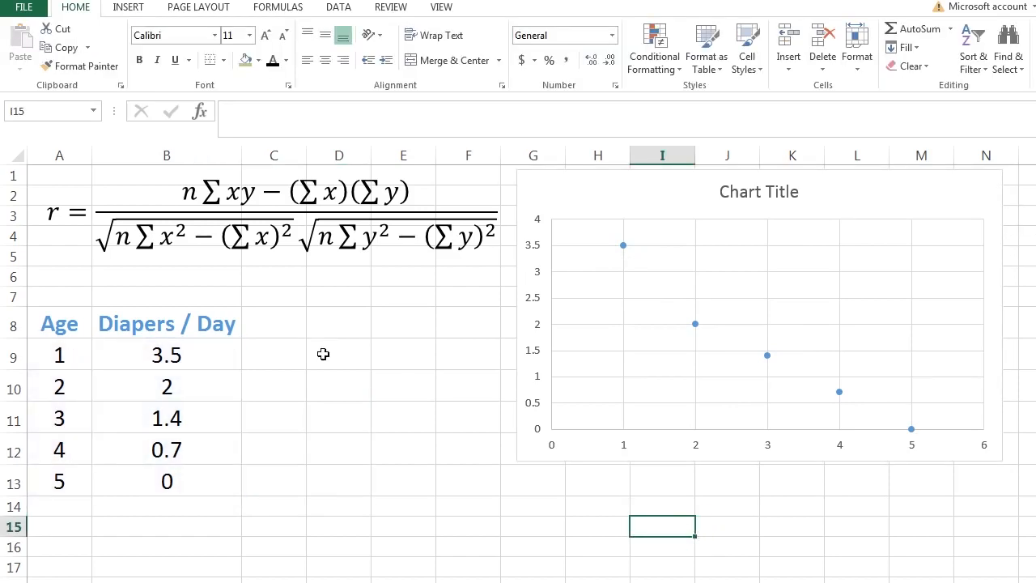
- Start the Correlation tool of Data Analysis with A9:B13 as the input range
{"action": "left_click", "coordinate": [322, 354]}
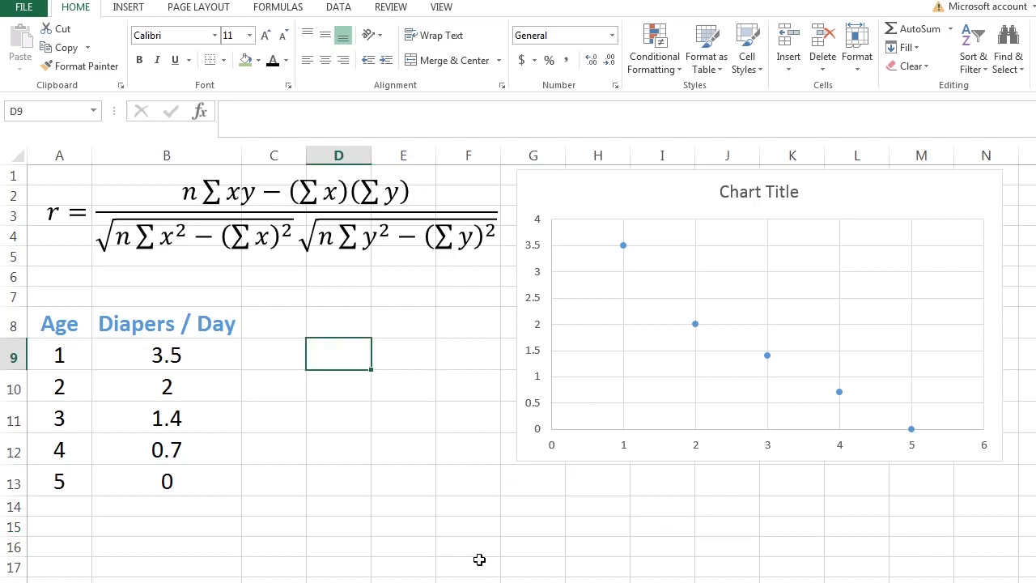
{"action": "left_click", "coordinate": [338, 8]}
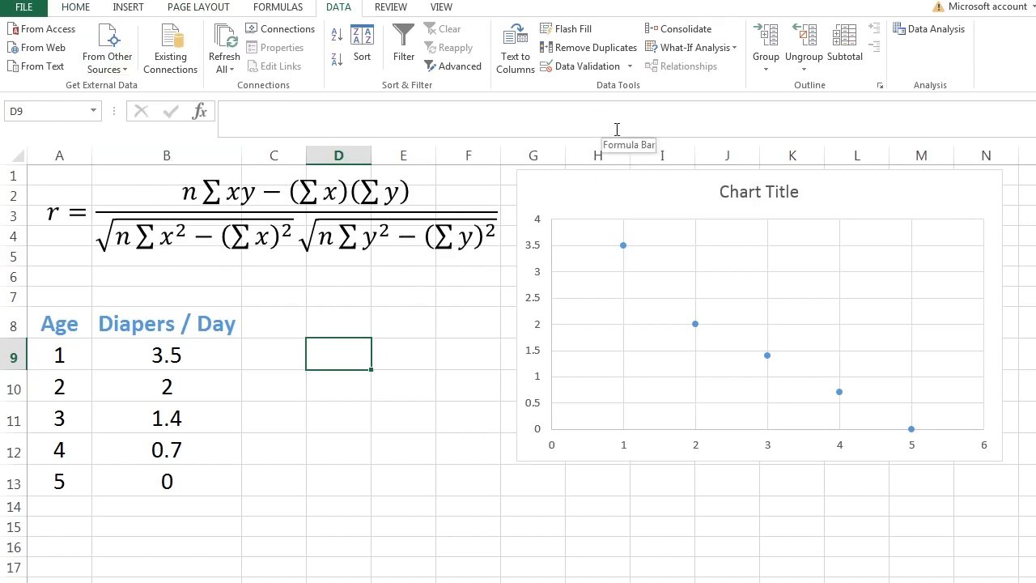
{"action": "left_click", "coordinate": [936, 29]}
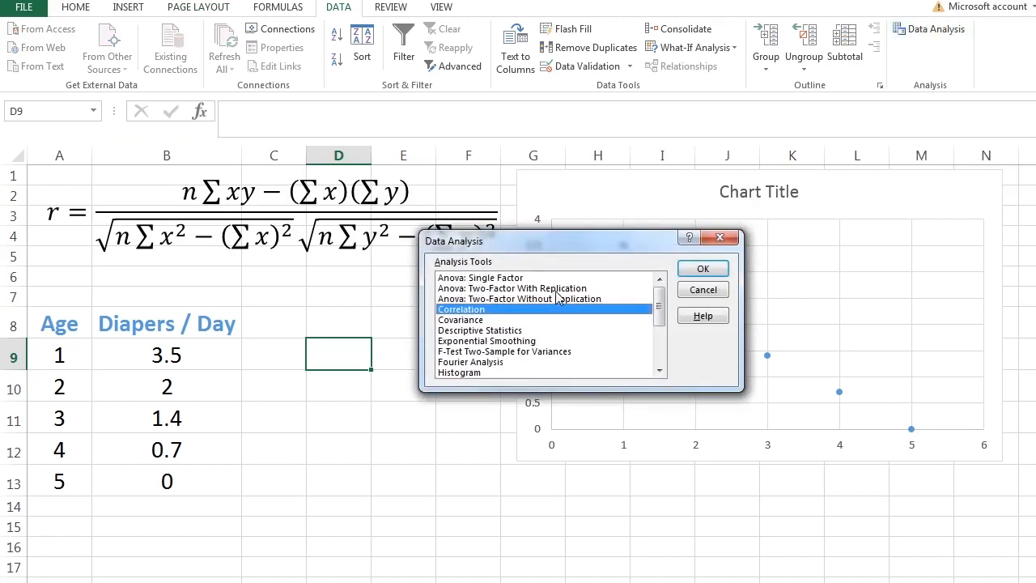
{"action": "left_click", "coordinate": [466, 277]}
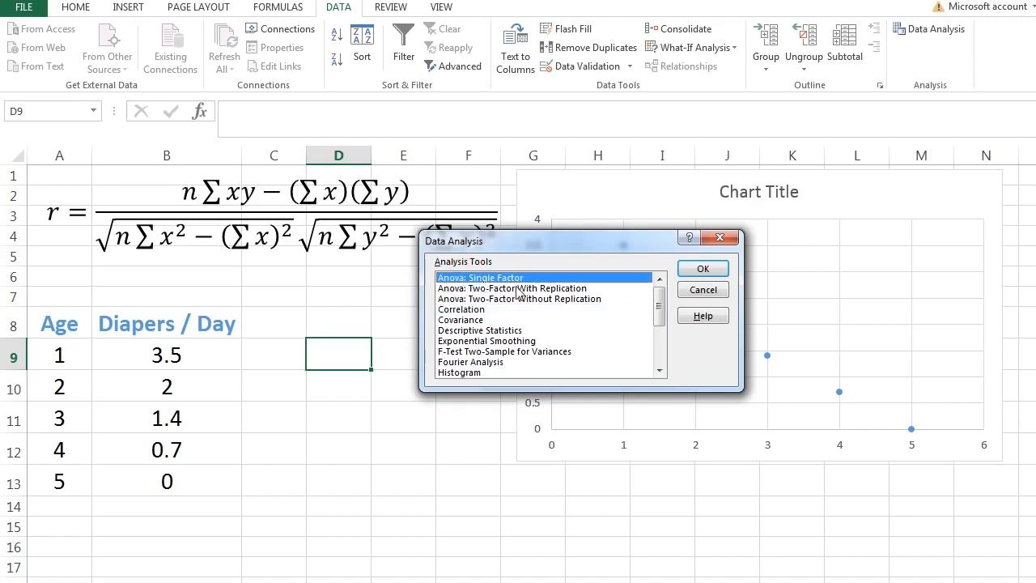
{"action": "left_click", "coordinate": [474, 309]}
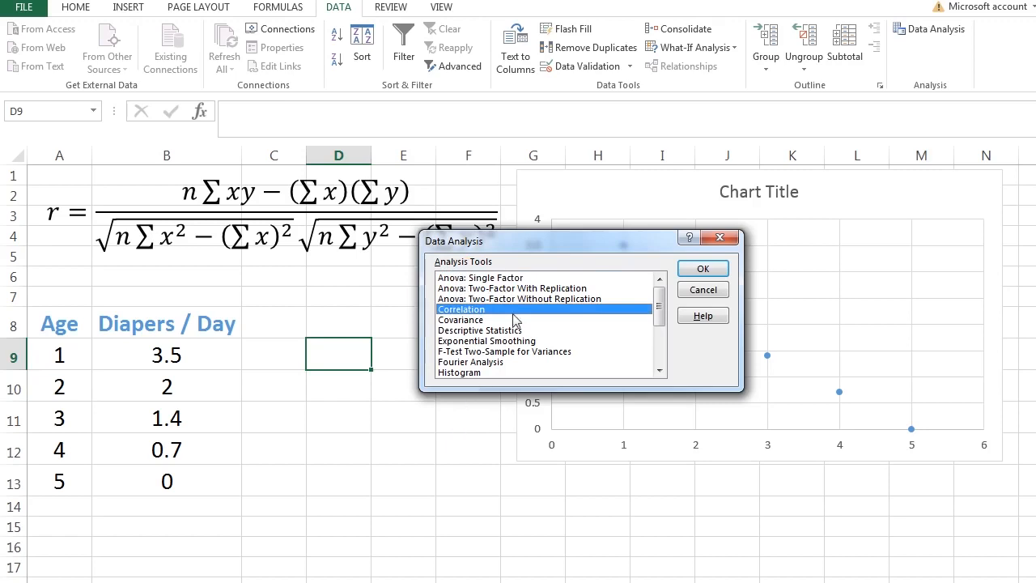
{"action": "left_click", "coordinate": [703, 269]}
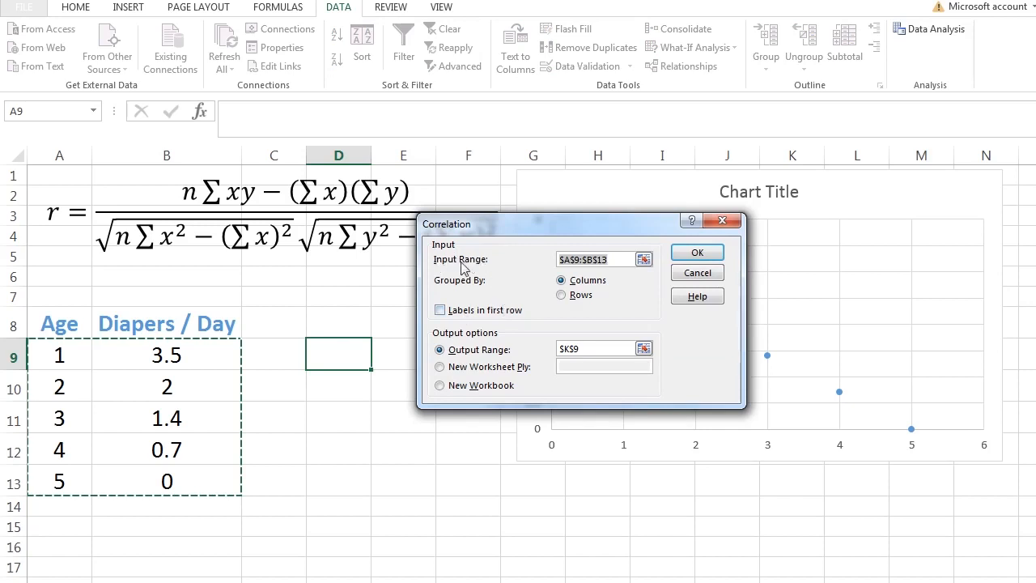
{"action": "left_click", "coordinate": [643, 258]}
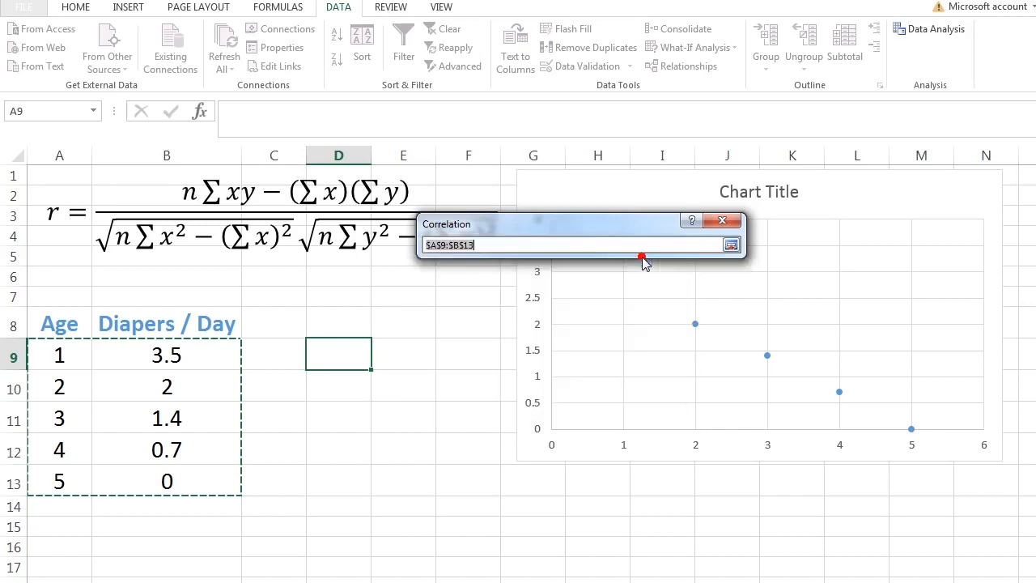
{"action": "left_click_drag", "start_coordinate": [41, 356], "coordinate": [178, 483]}
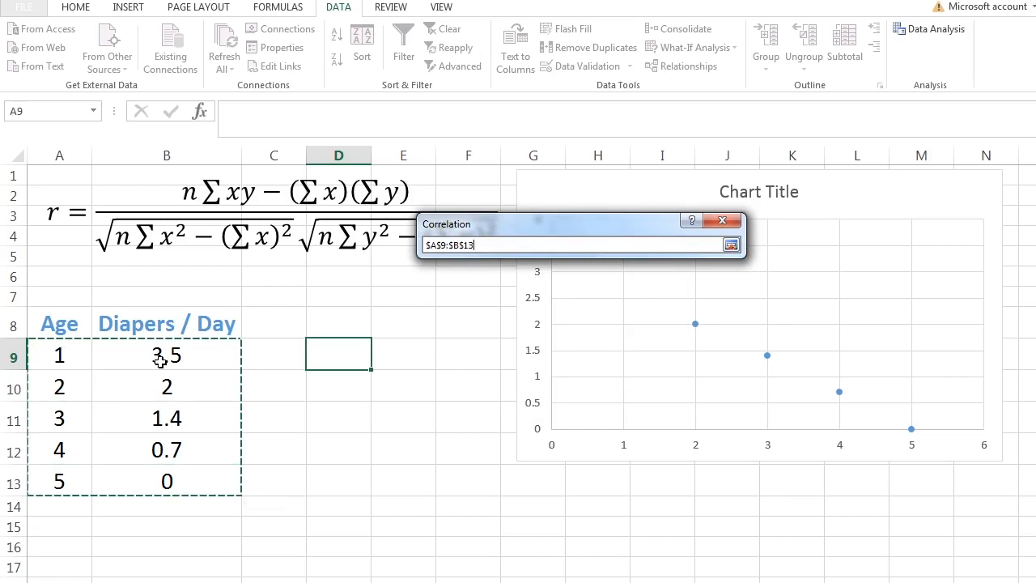
{"action": "left_click", "coordinate": [730, 245]}
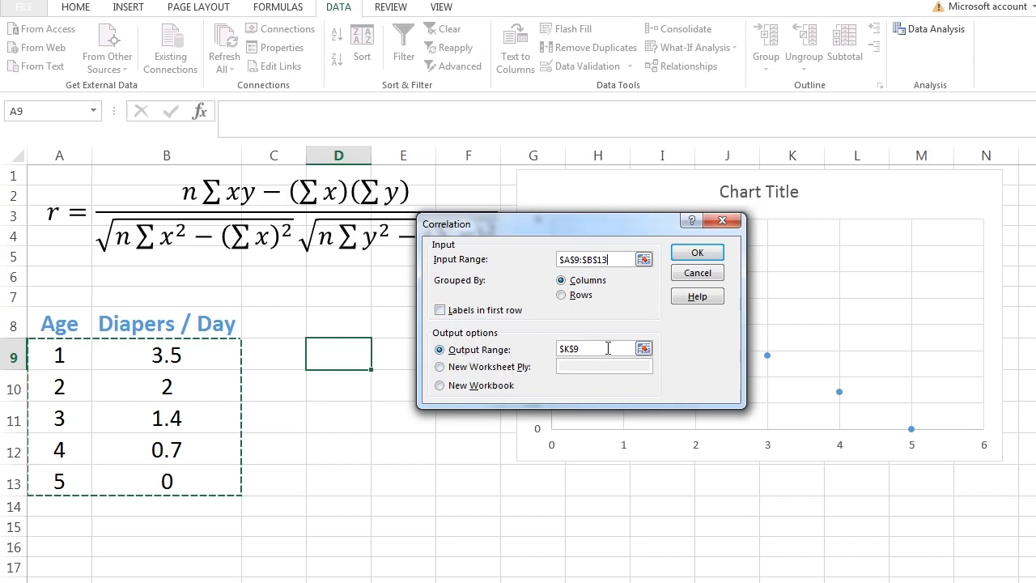
- Set the correlation's output range to cell D9 and run the analysis
{"action": "left_click", "coordinate": [643, 348]}
{"action": "left_click", "coordinate": [337, 351]}
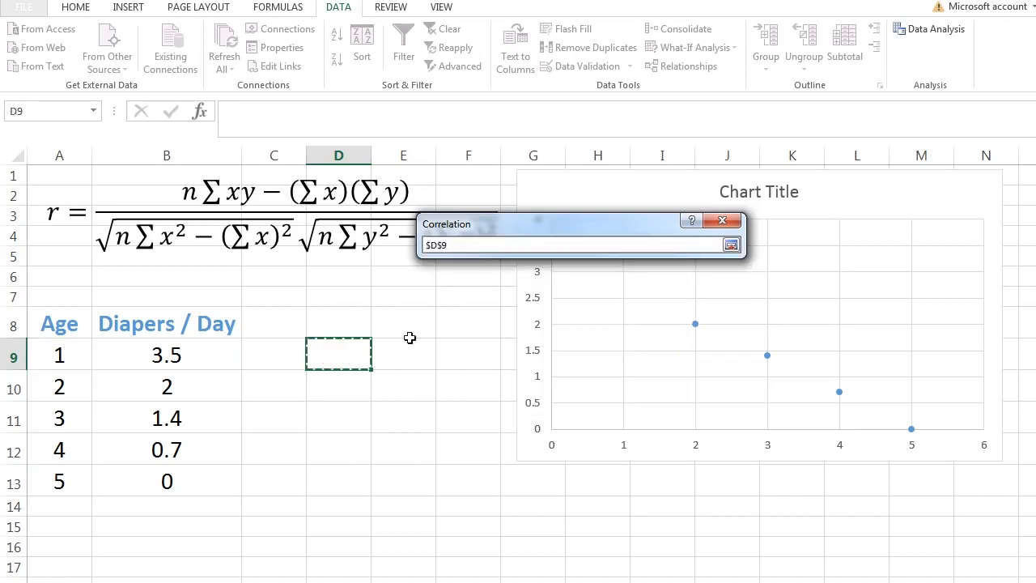
{"action": "left_click", "coordinate": [731, 246]}
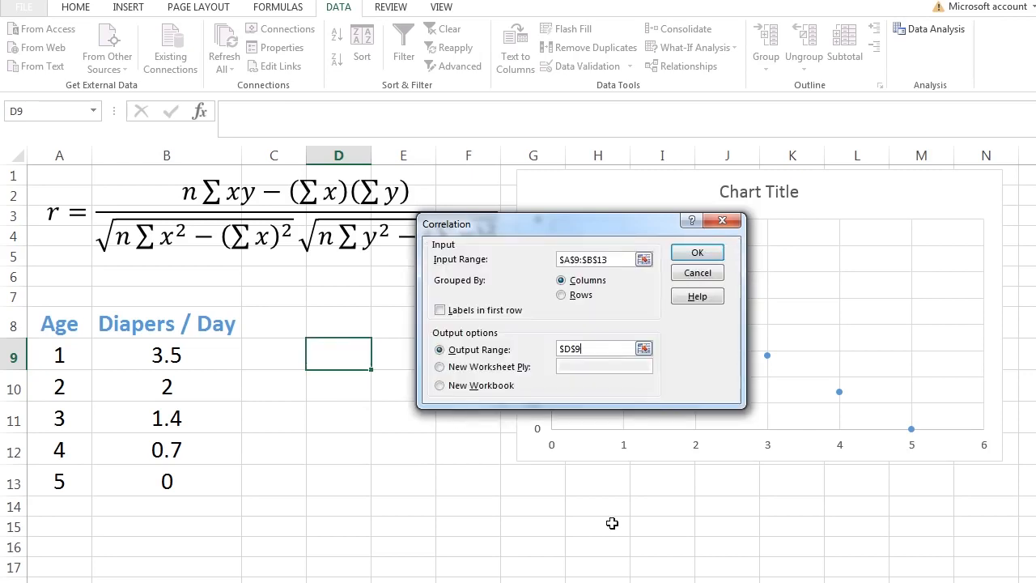
{"action": "left_click", "coordinate": [710, 255]}
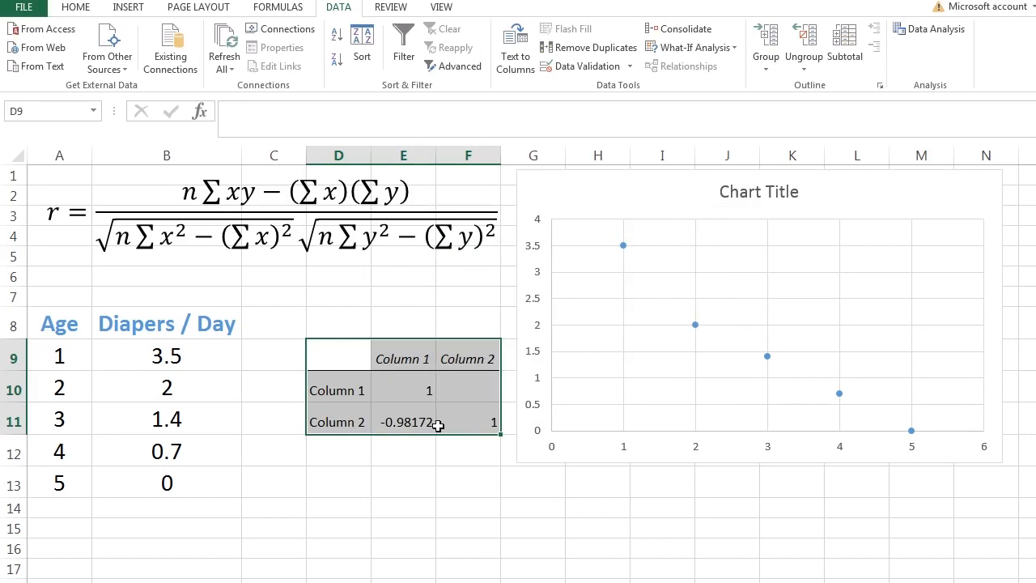
- Examine the correlation table, matching Column 1 and Column 2 to the Age and Diapers / Day data, and inspect their coefficient in E11
{"action": "left_click", "coordinate": [393, 455]}
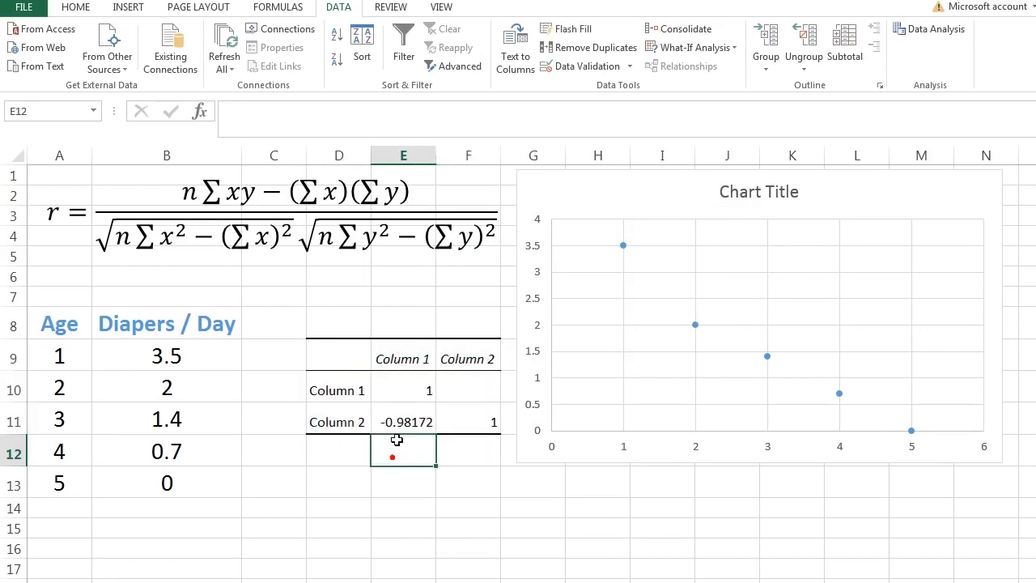
{"action": "left_click", "coordinate": [414, 358]}
{"action": "left_click", "coordinate": [338, 390]}
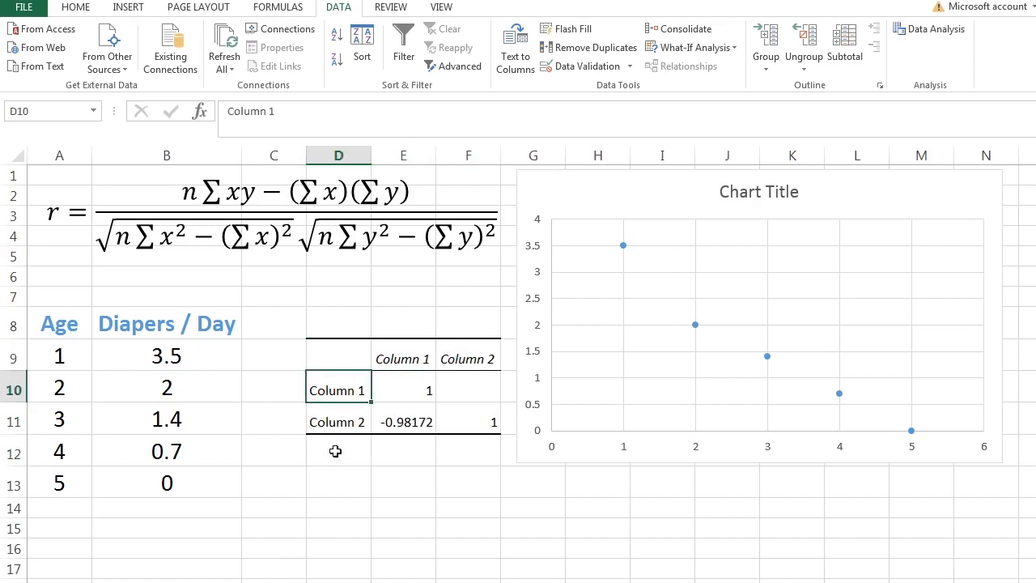
{"action": "left_click_drag", "start_coordinate": [60, 356], "coordinate": [61, 483]}
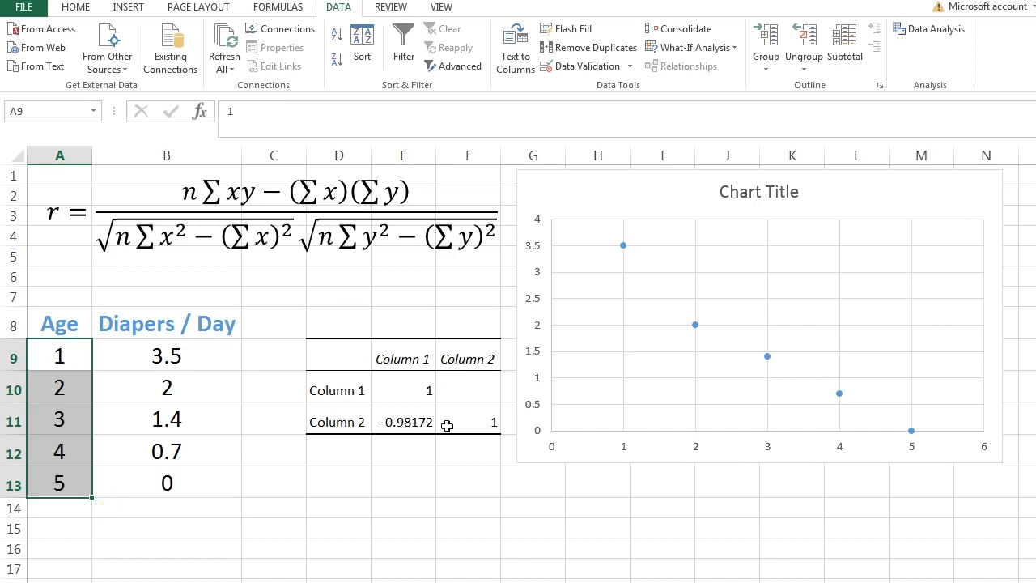
{"action": "left_click_drag", "start_coordinate": [190, 356], "coordinate": [201, 482]}
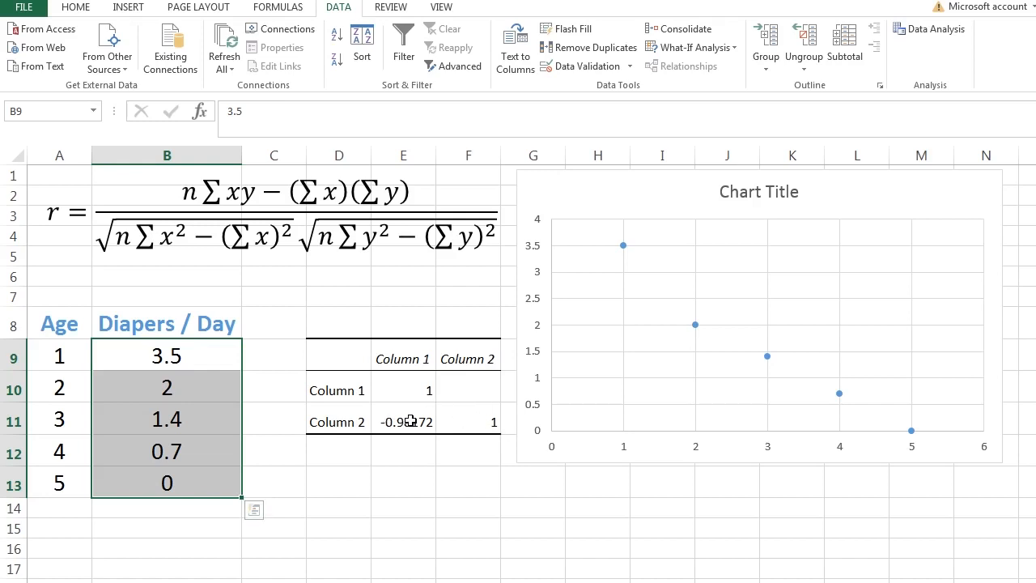
{"action": "left_click", "coordinate": [411, 358]}
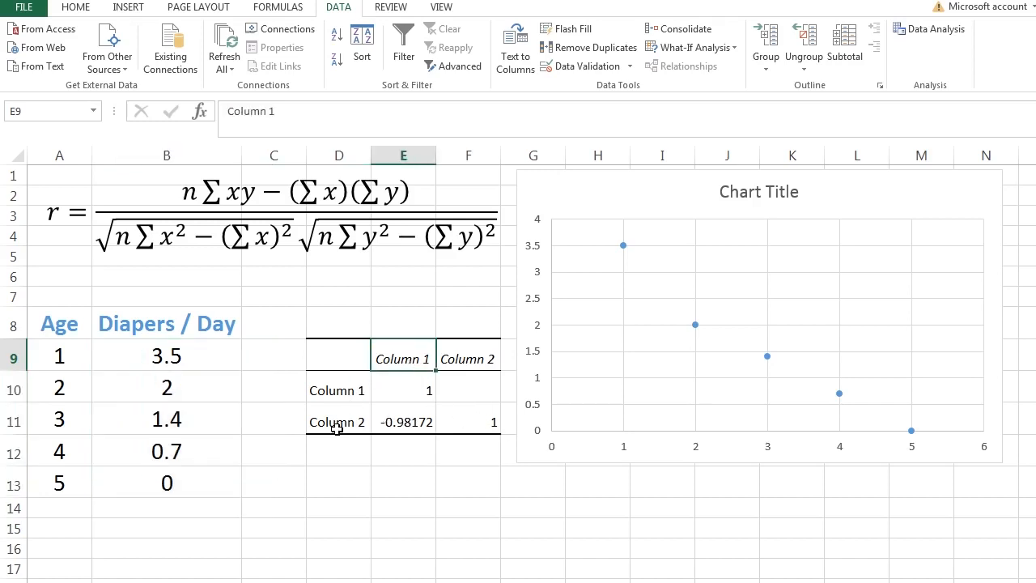
{"action": "left_click", "coordinate": [337, 428]}
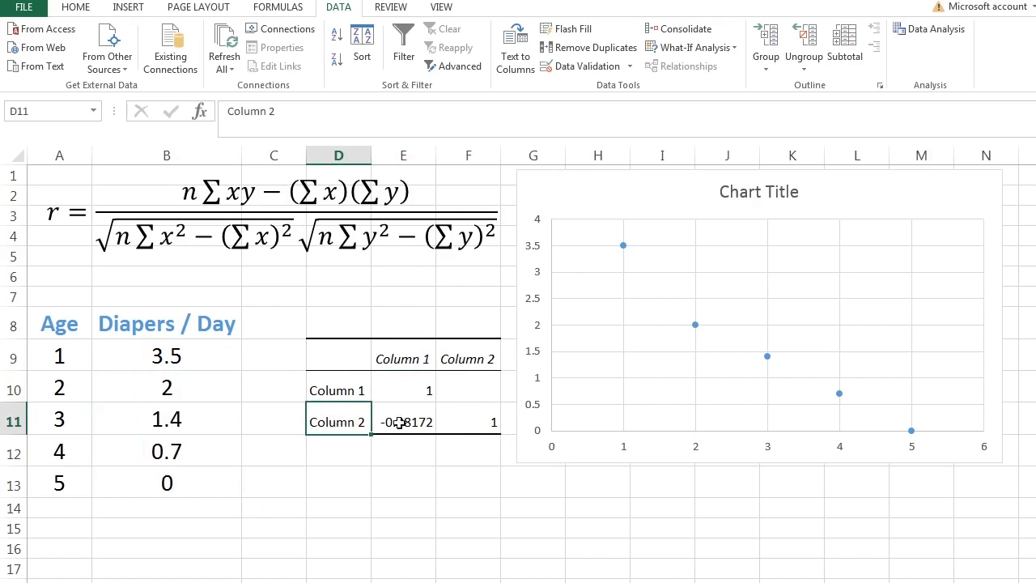
{"action": "left_click", "coordinate": [405, 422]}
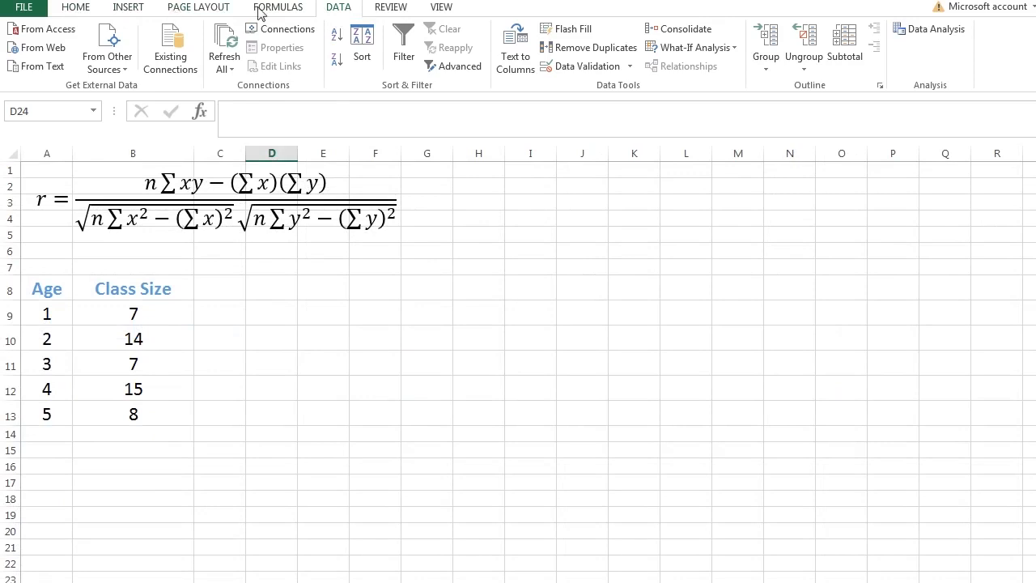
- Open the custom magnification setting for the Class Size worksheet
{"action": "left_click", "coordinate": [441, 7]}
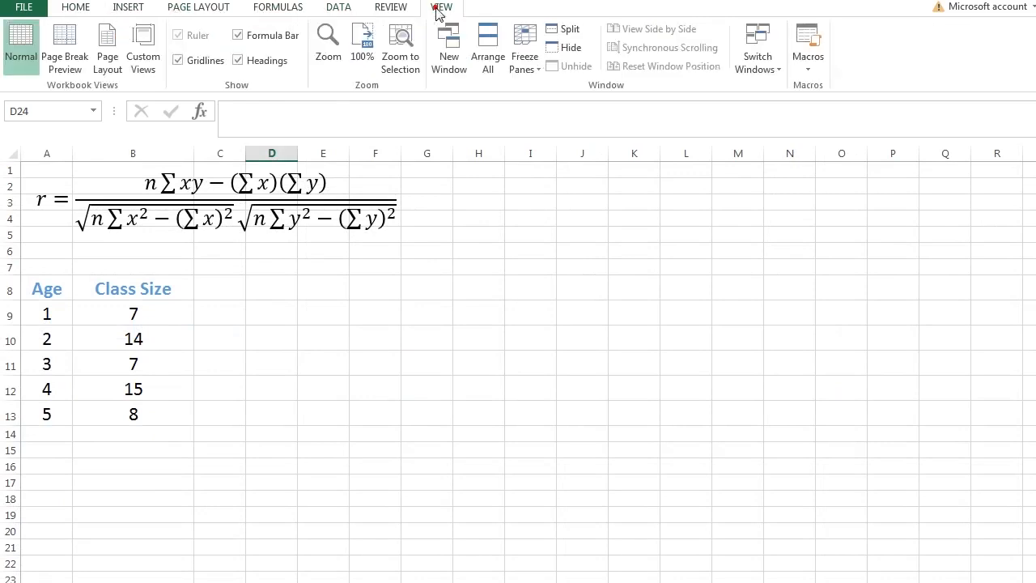
{"action": "left_click", "coordinate": [321, 36]}
{"action": "left_click", "coordinate": [601, 360]}
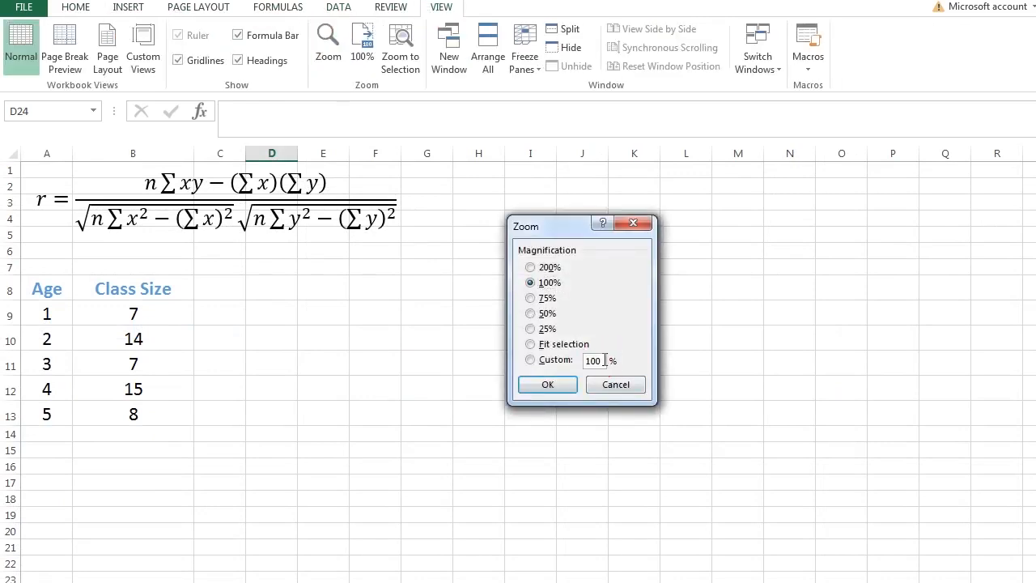